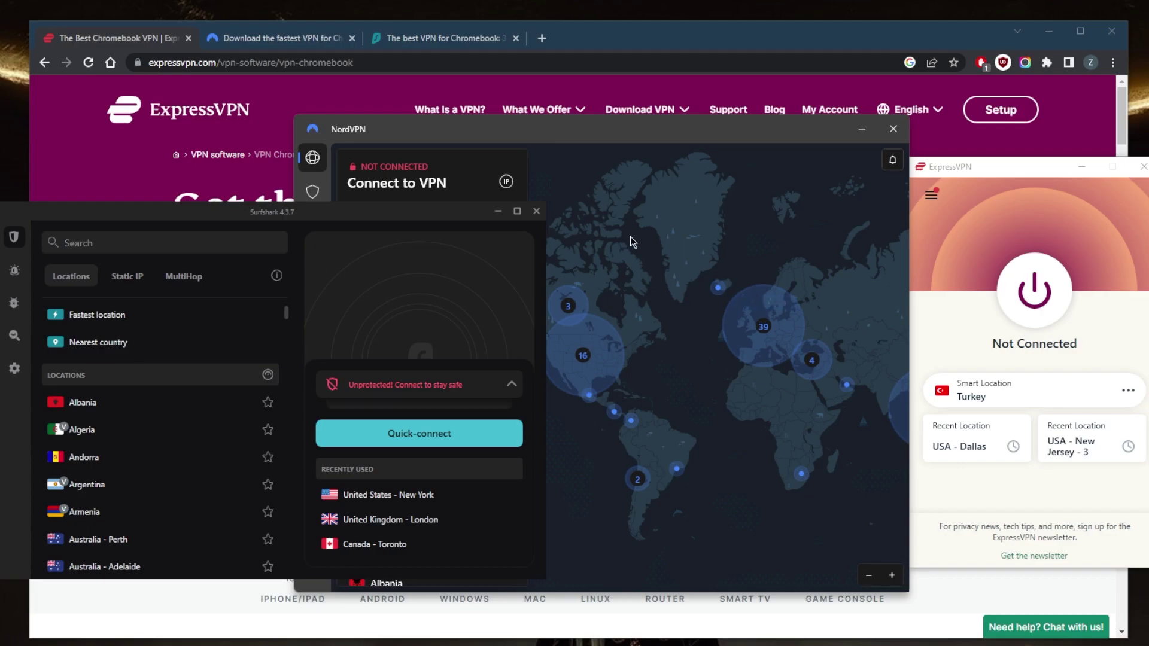
Switch Chrome to the third tab, Surfshark's VPN for Chromebook download page.
{"action": "left_click", "coordinate": [483, 39]}
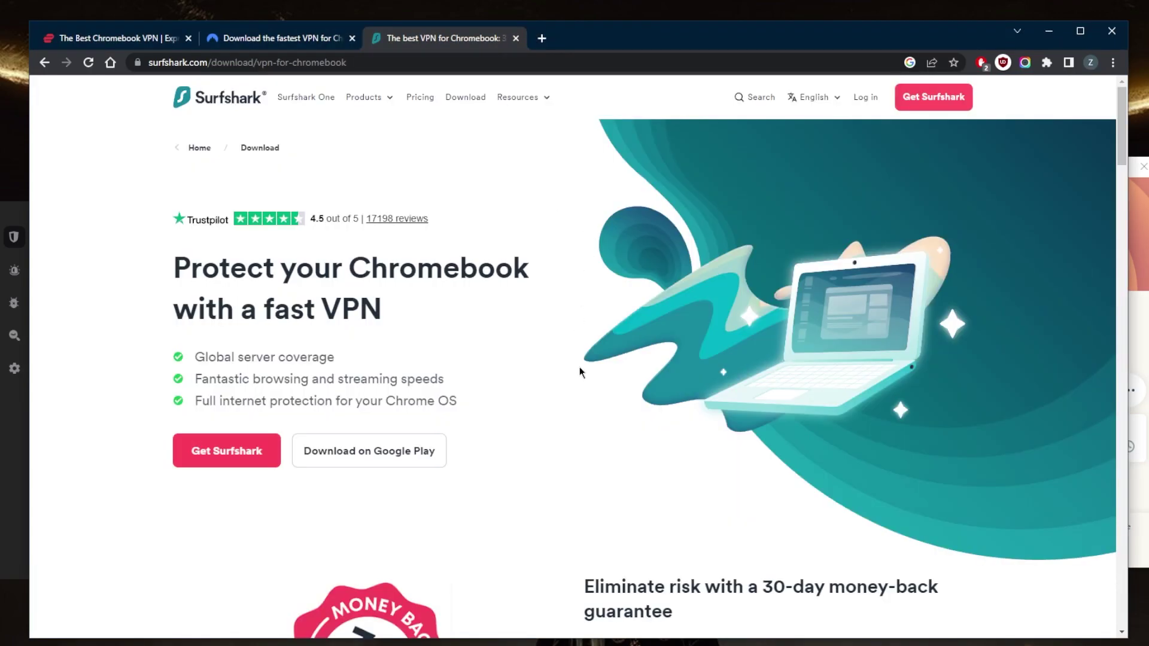
{"action": "scroll", "coordinate": [579, 367], "scroll_direction": "down", "scroll_amount": 5}
{"action": "scroll", "coordinate": [584, 378], "scroll_direction": "down", "scroll_amount": 4}
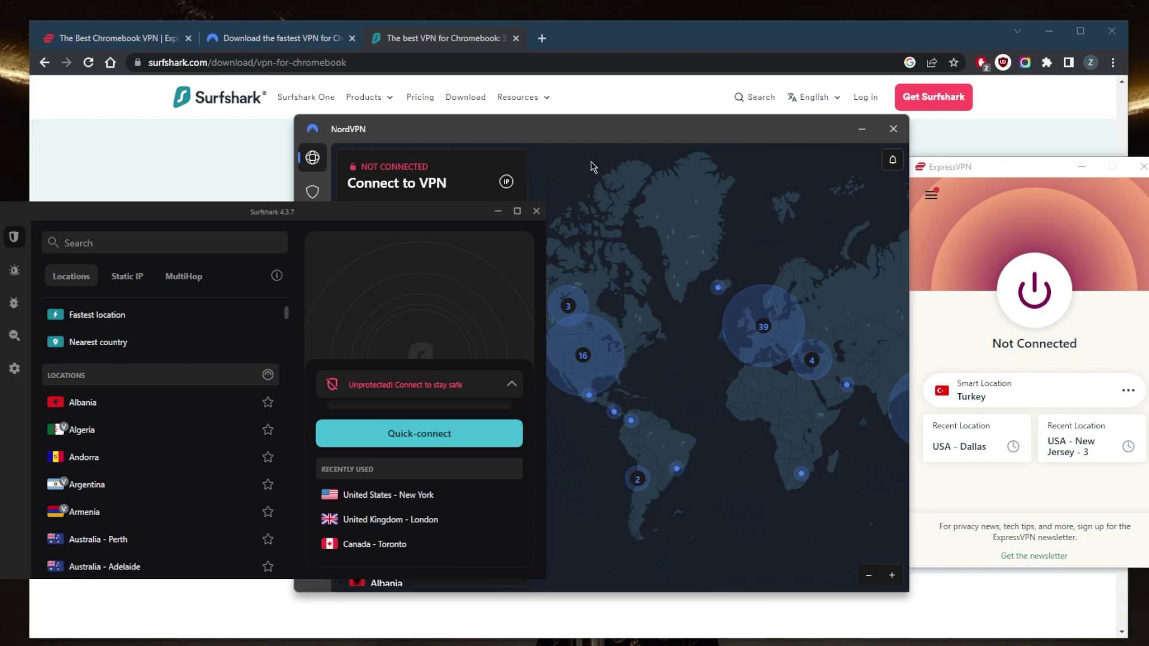
Arrange Chrome, NordVPN and Surfshark windows side by side, nudging Surfshark slightly up and right.
{"action": "left_click", "coordinate": [571, 36]}
{"action": "left_click", "coordinate": [582, 39]}
{"action": "left_click", "coordinate": [647, 281]}
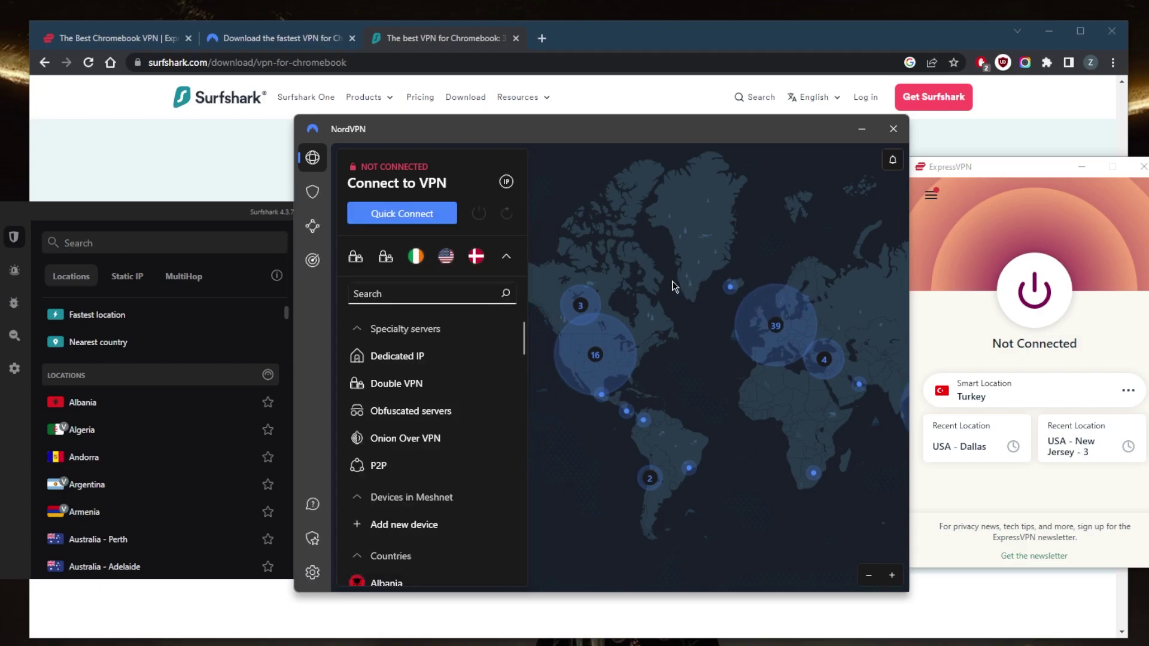
{"action": "left_click", "coordinate": [264, 209]}
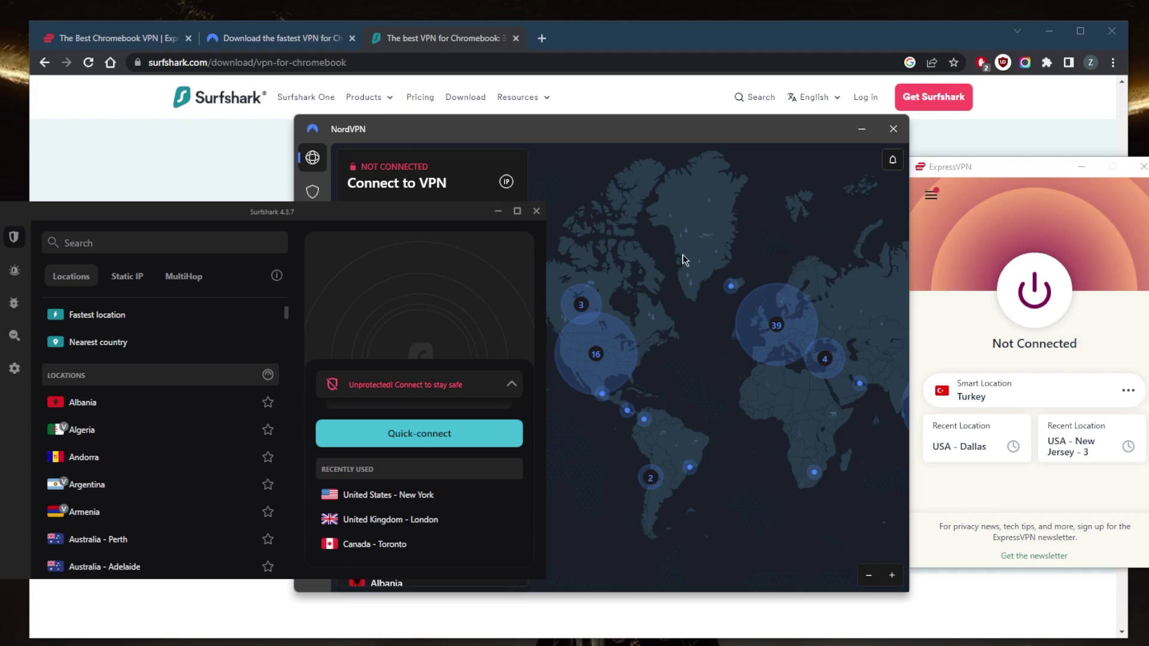
{"action": "left_click_drag", "start_coordinate": [410, 218], "coordinate": [398, 219]}
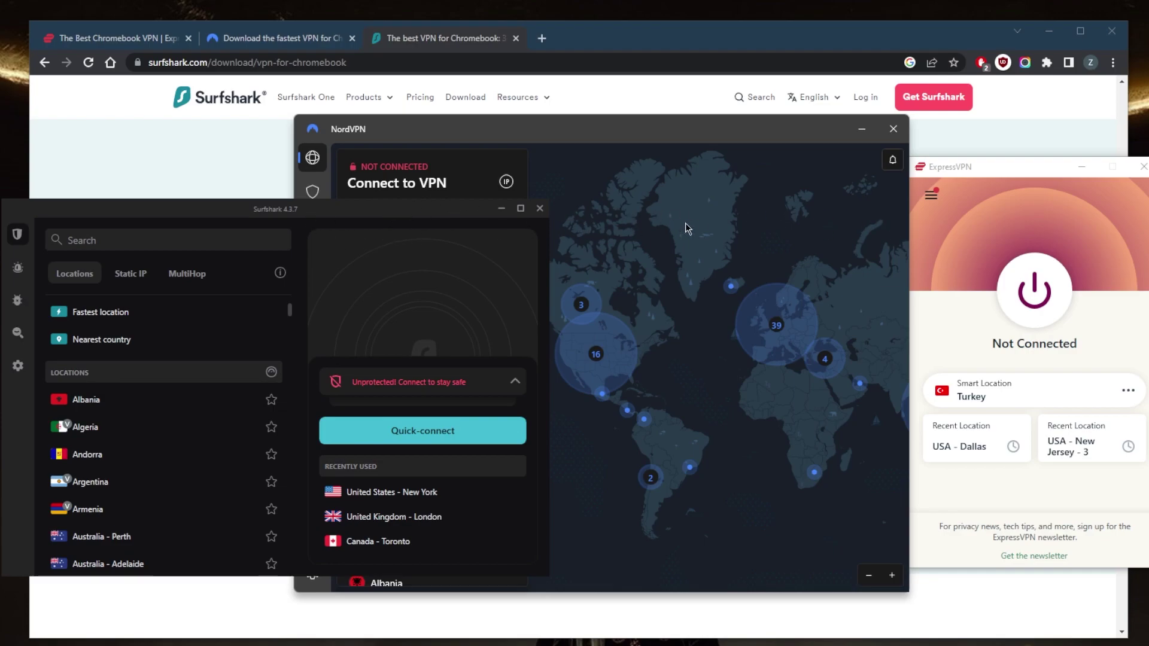
Connect ExpressVPN through VPN Locations > Americas > United States > USA - Chicago.
{"action": "left_click", "coordinate": [932, 200]}
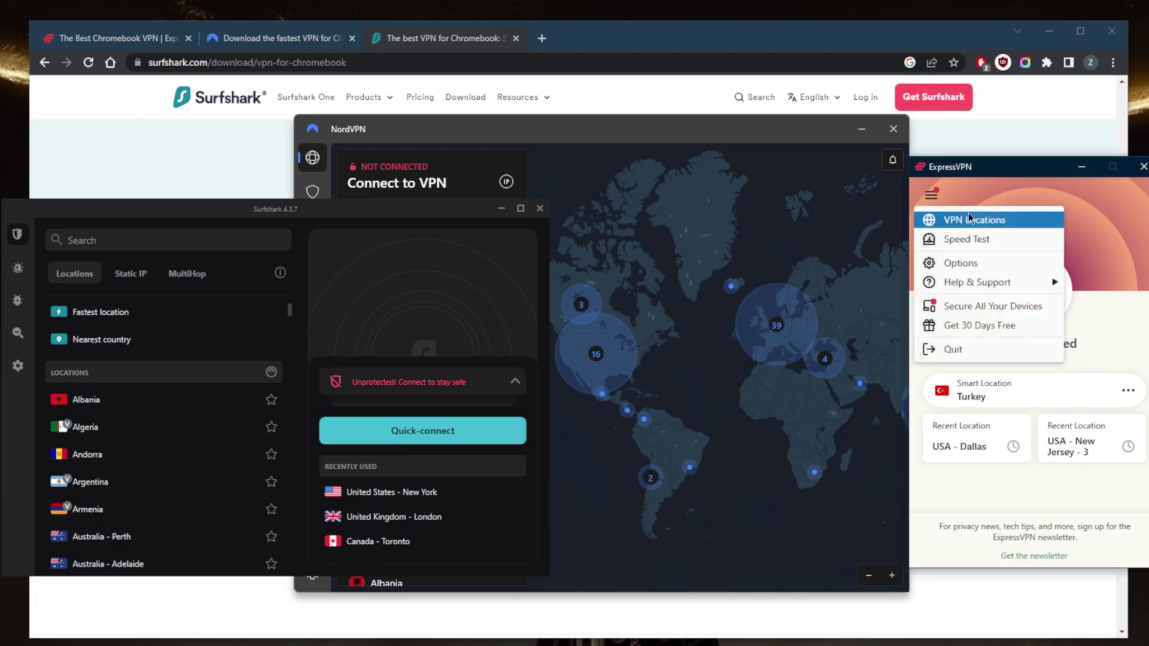
{"action": "left_click", "coordinate": [970, 219]}
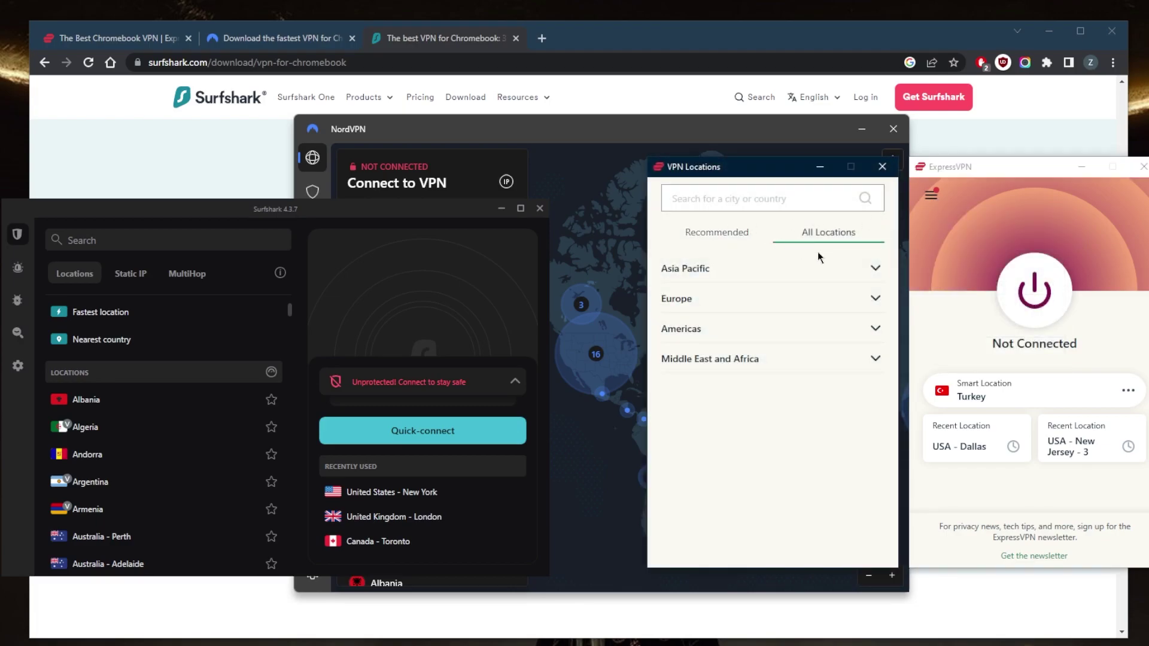
{"action": "left_click", "coordinate": [876, 331]}
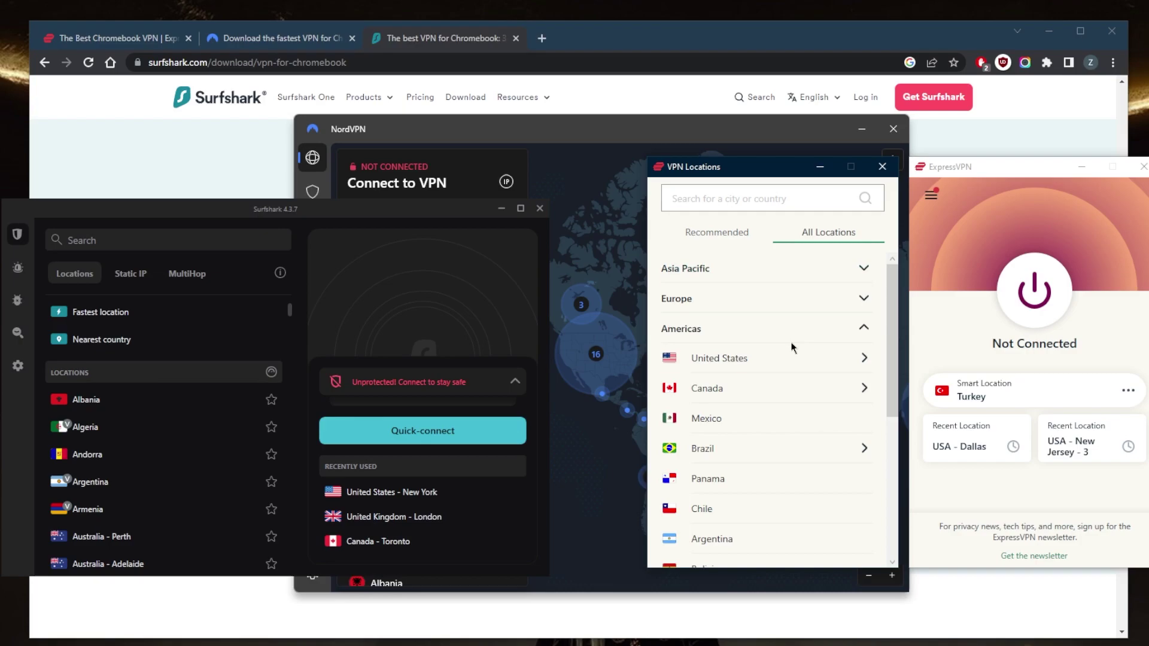
{"action": "left_click", "coordinate": [764, 359]}
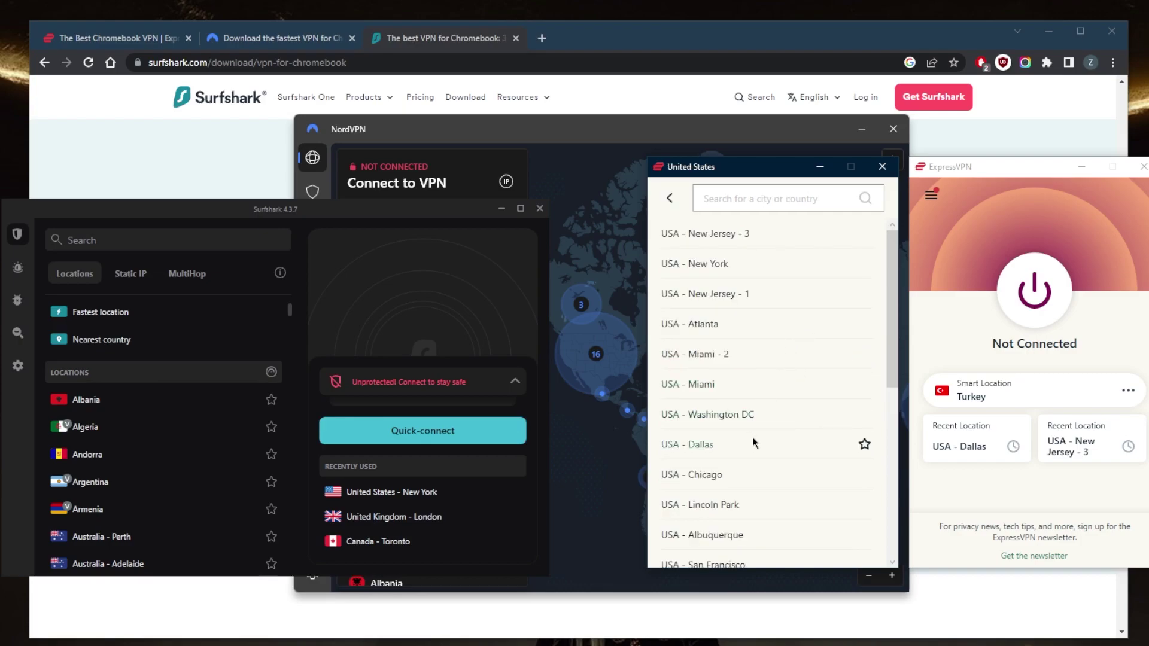
{"action": "left_click", "coordinate": [710, 474]}
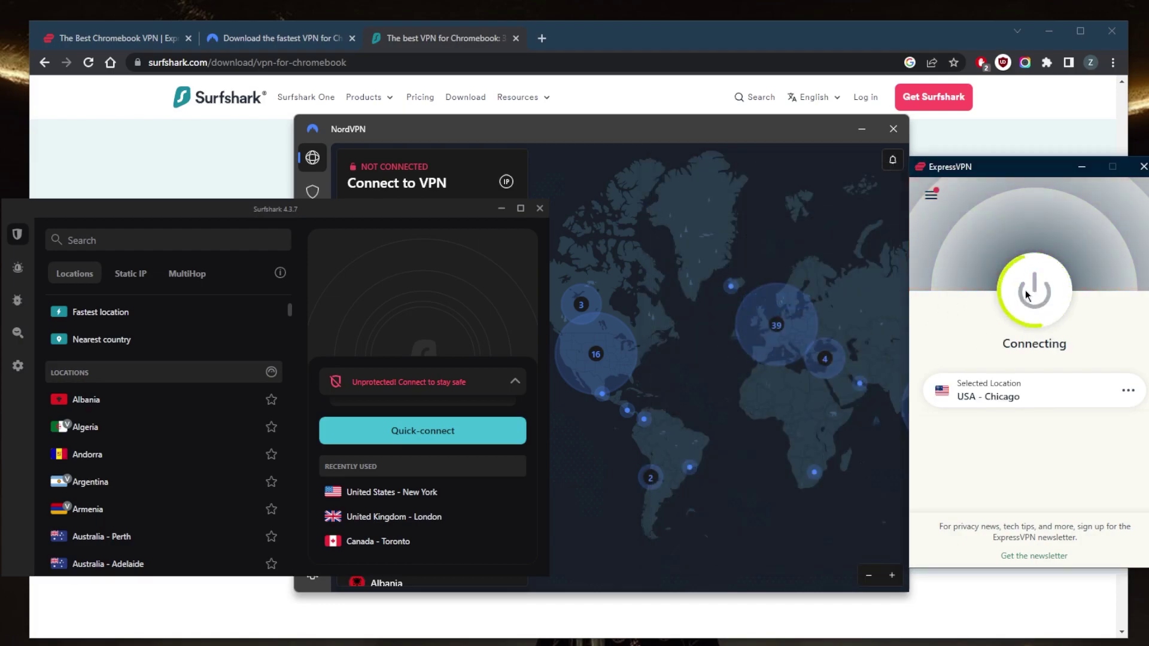
Load whatismyip-address.com in a new tab, showing a Chicago, Illinois IP, with ExpressVPN in front.
{"action": "left_click", "coordinate": [543, 41]}
{"action": "left_click", "coordinate": [542, 38]}
{"action": "type", "text": "what"}
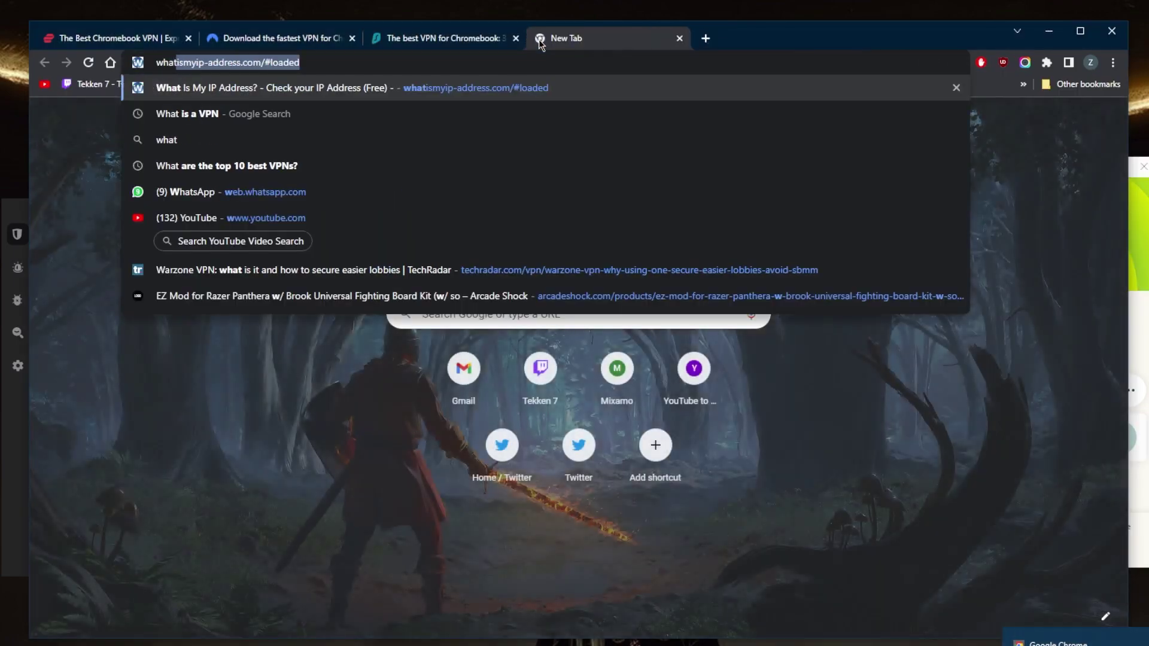
{"action": "key", "text": "Return"}
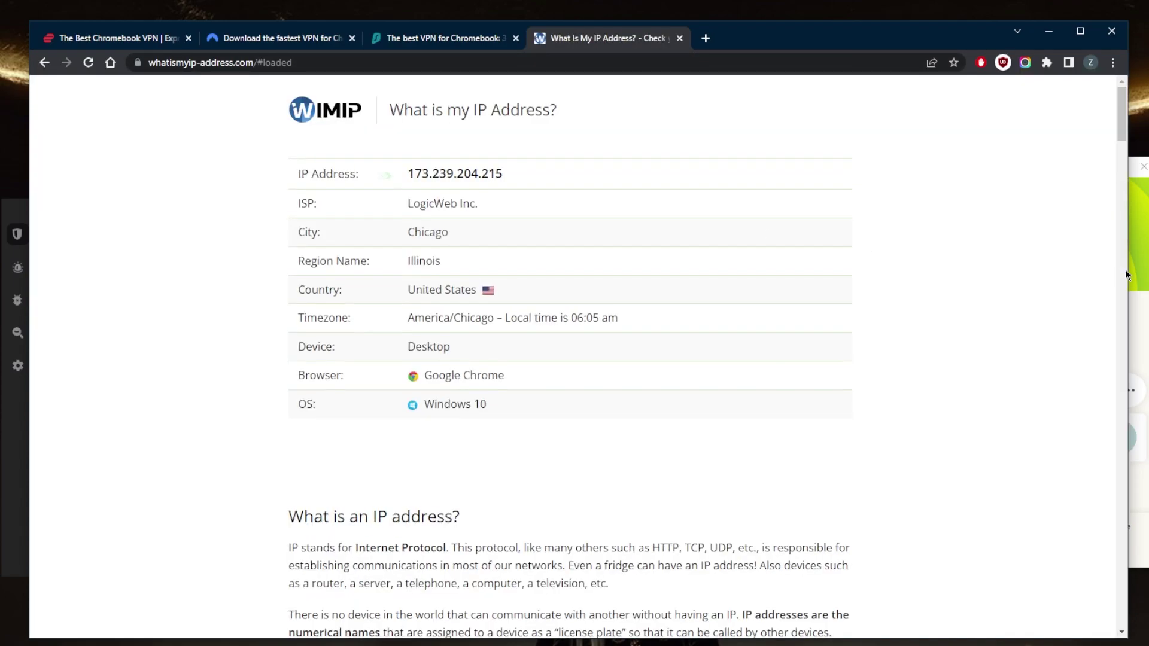
{"action": "scroll", "coordinate": [839, 304], "scroll_direction": "down", "scroll_amount": 5}
{"action": "scroll", "coordinate": [646, 289], "scroll_direction": "up", "scroll_amount": 3}
{"action": "scroll", "coordinate": [646, 289], "scroll_direction": "up", "scroll_amount": 3}
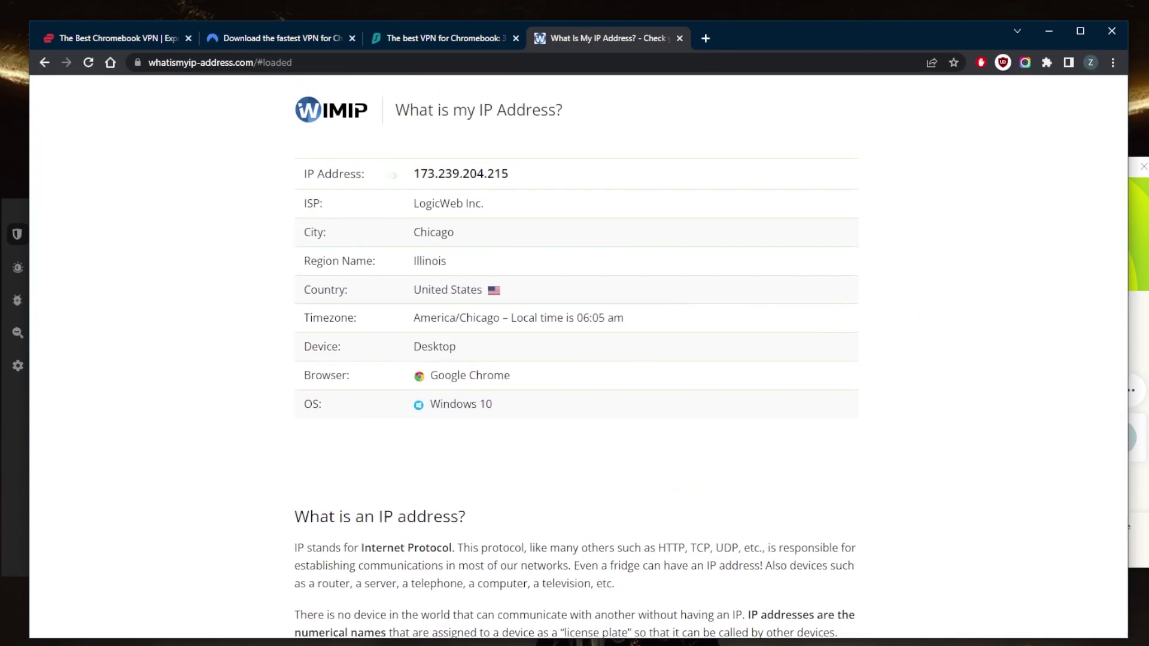
{"action": "left_click", "coordinate": [1134, 322]}
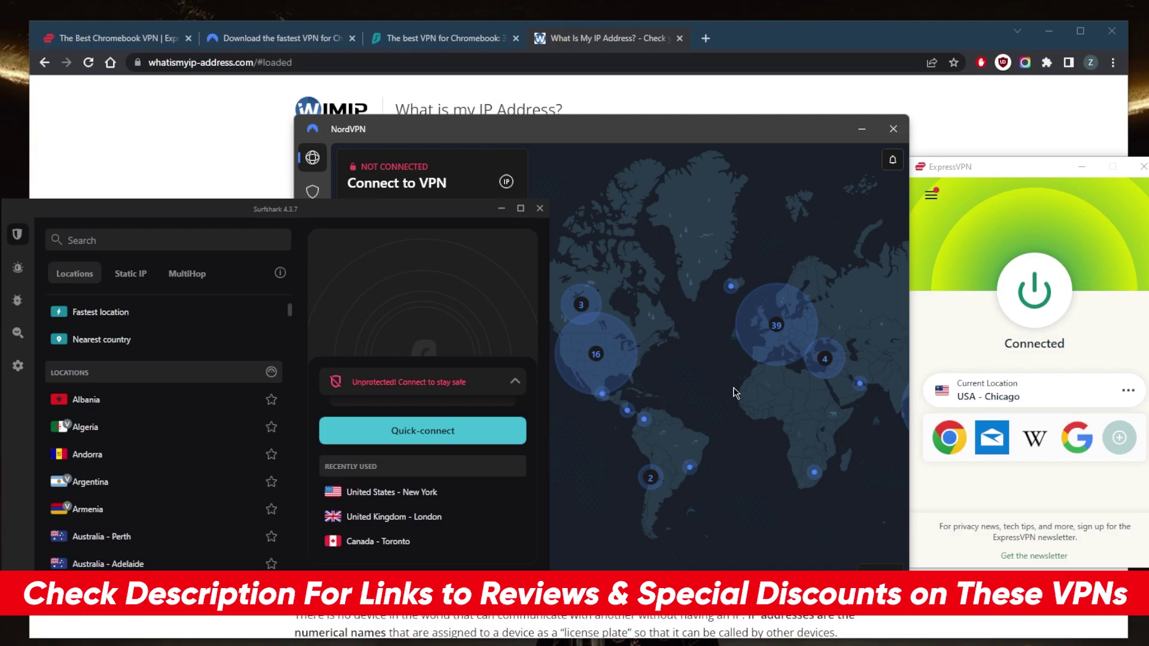
Switch Chrome from the Surfshark tab to the ExpressVPN Chromebook tab, with the VPN apps on top.
{"action": "left_click", "coordinate": [413, 40]}
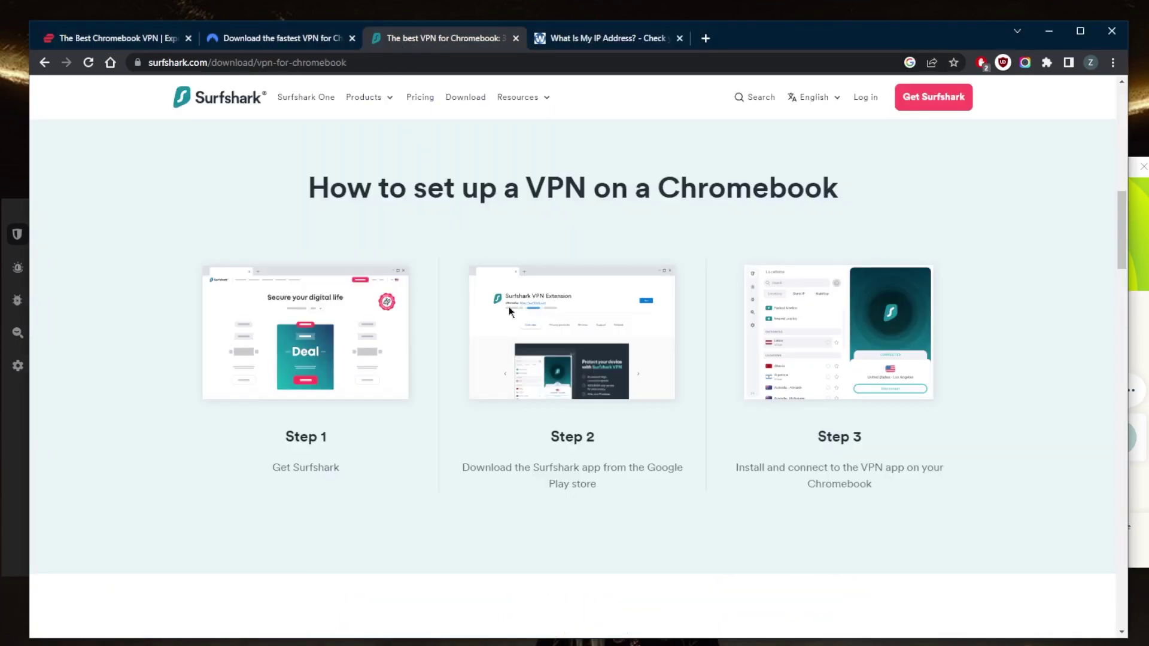
{"action": "left_click", "coordinate": [261, 38]}
{"action": "left_click", "coordinate": [149, 41]}
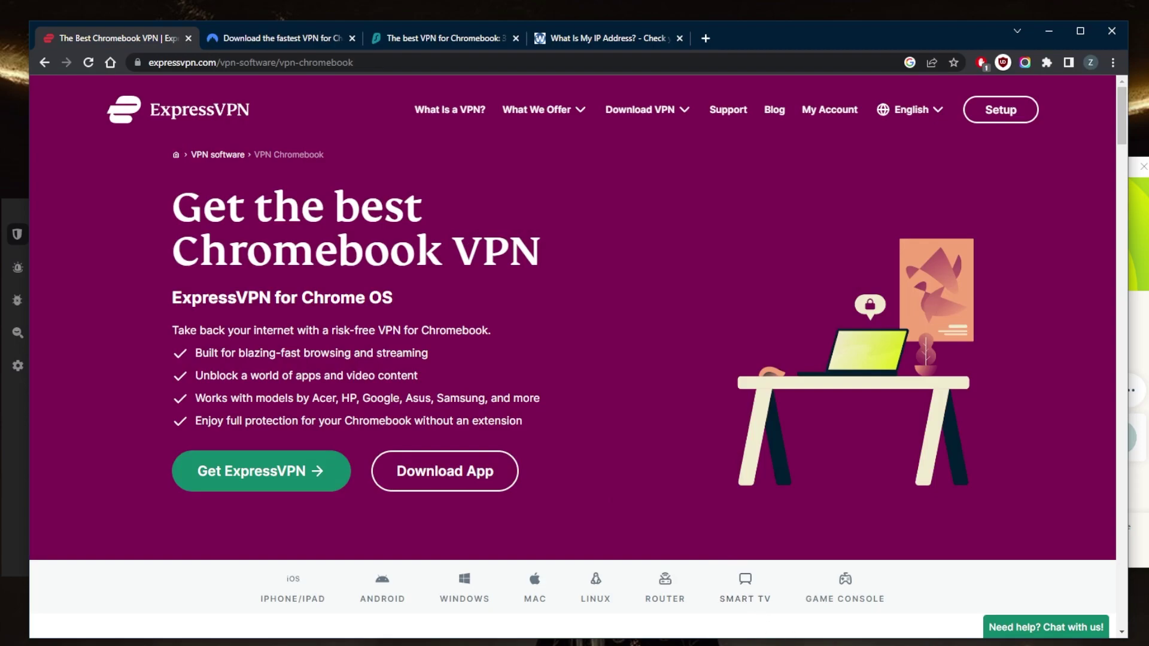
{"action": "key", "text": "alt+Tab"}
{"action": "key", "text": "alt+Tab"}
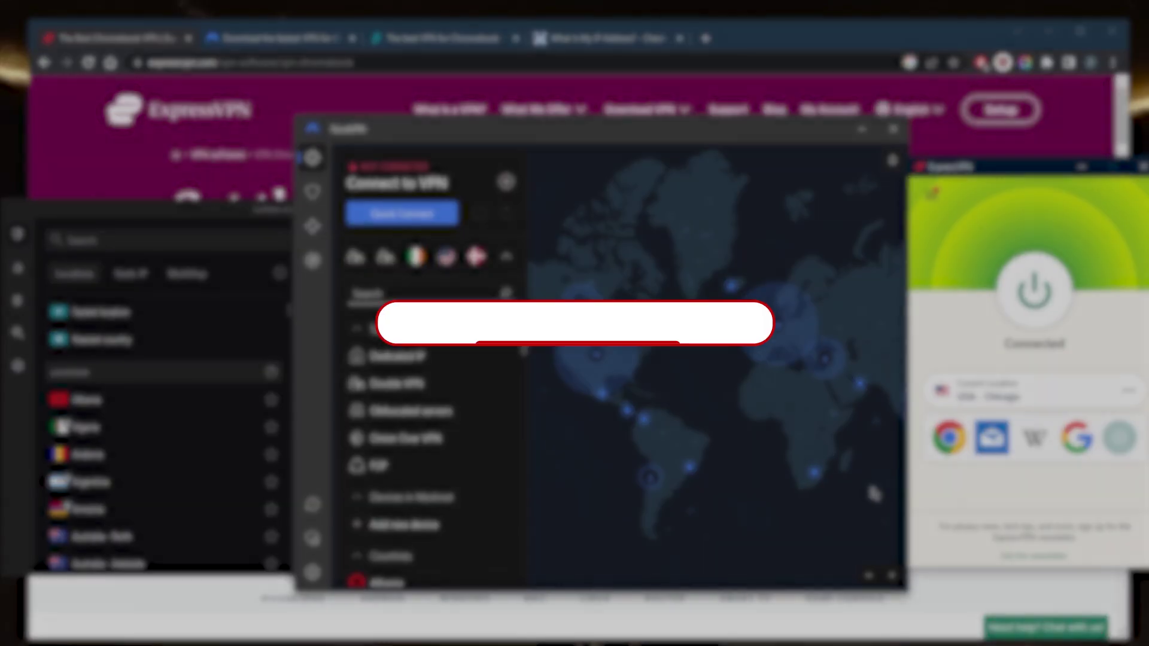